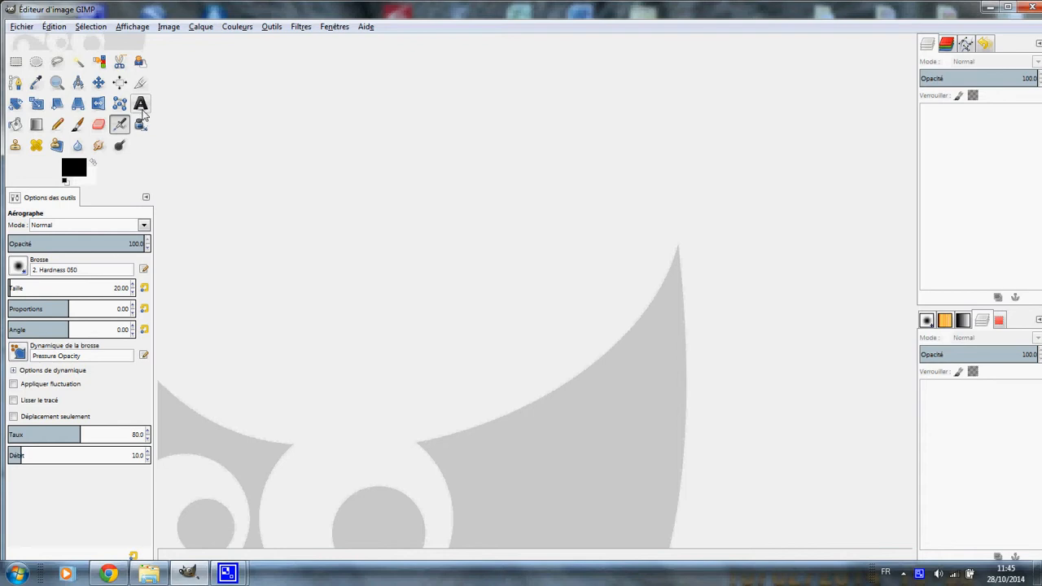
Activate the Text tool and set its font to Microsoft YaHei Bold.
left_click(140, 104)
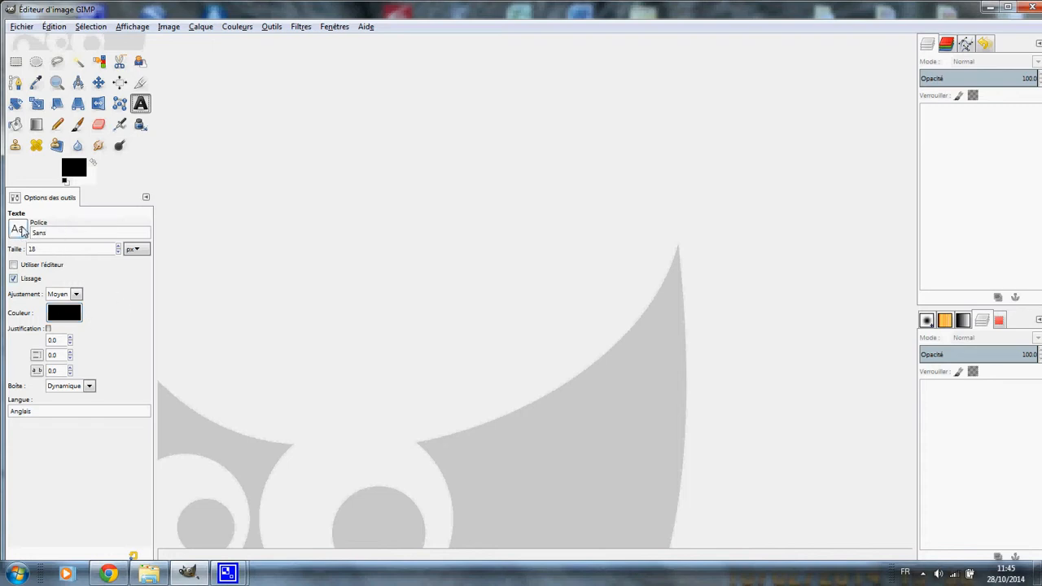
left_click(17, 230)
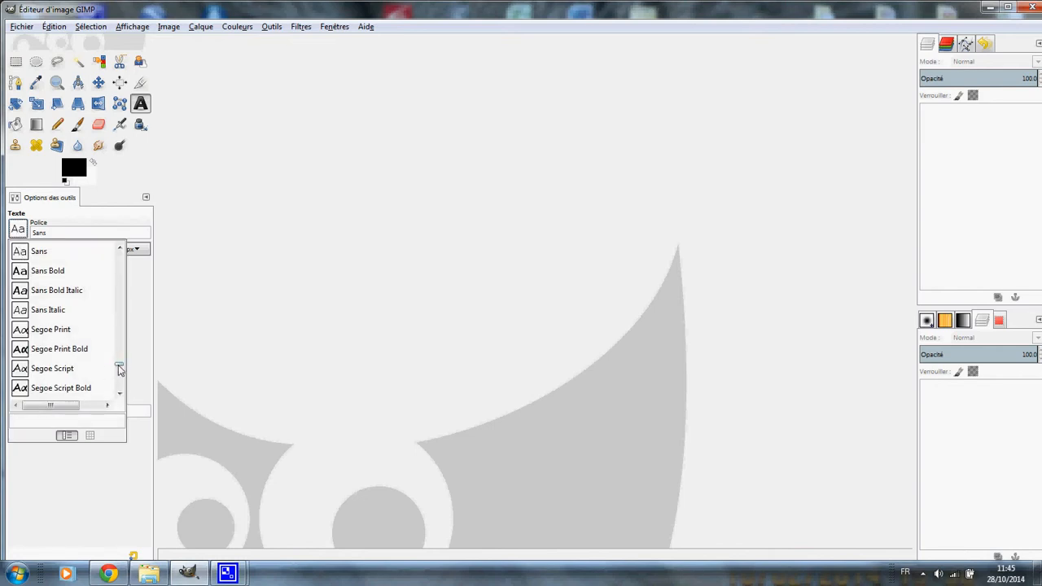
left_click_drag(120, 368, 121, 342)
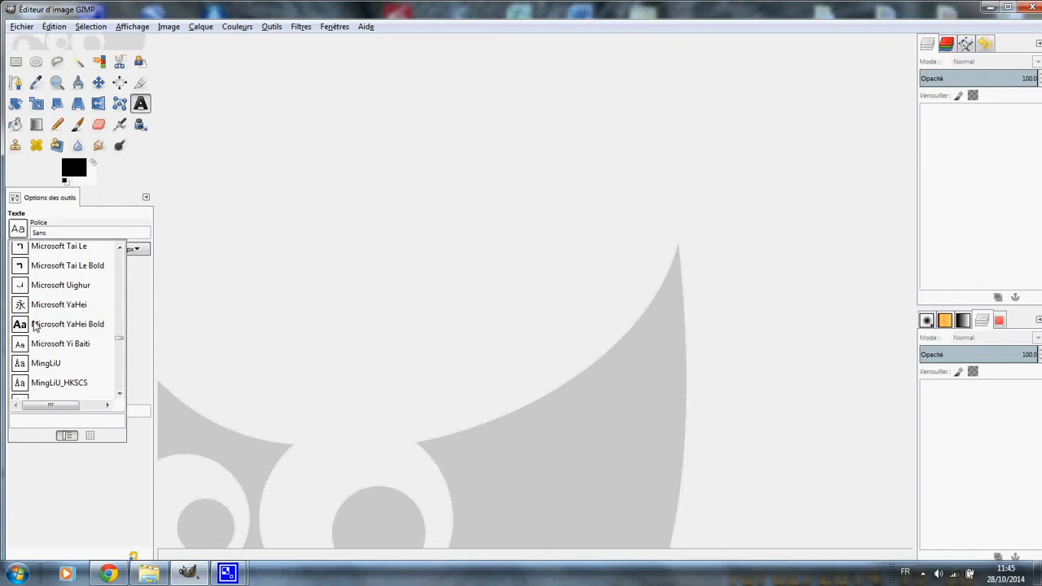
left_click(21, 327)
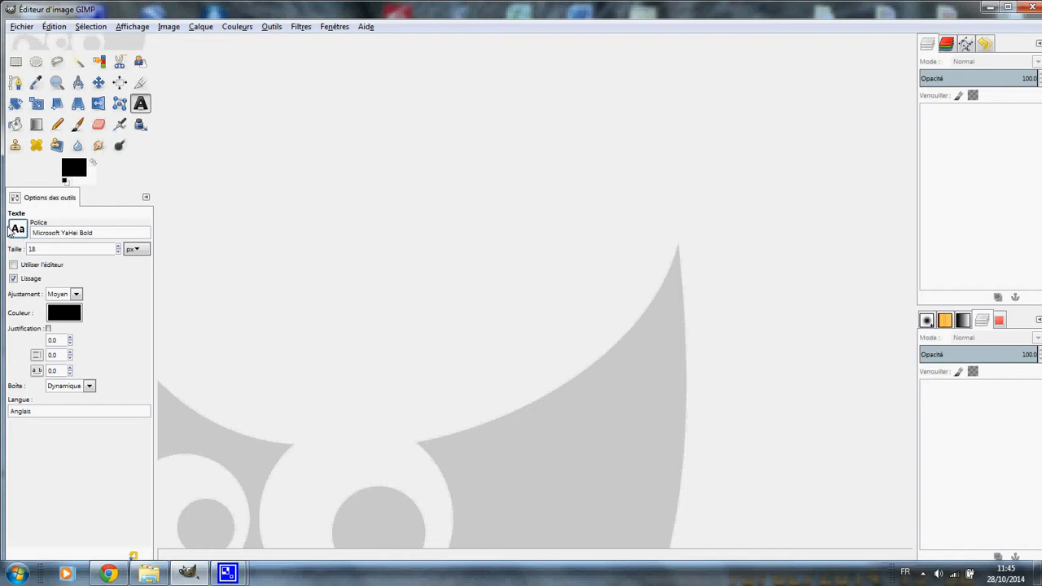
Switch the text size unit to millimetres and set the size to 25.35 mm.
left_click(137, 252)
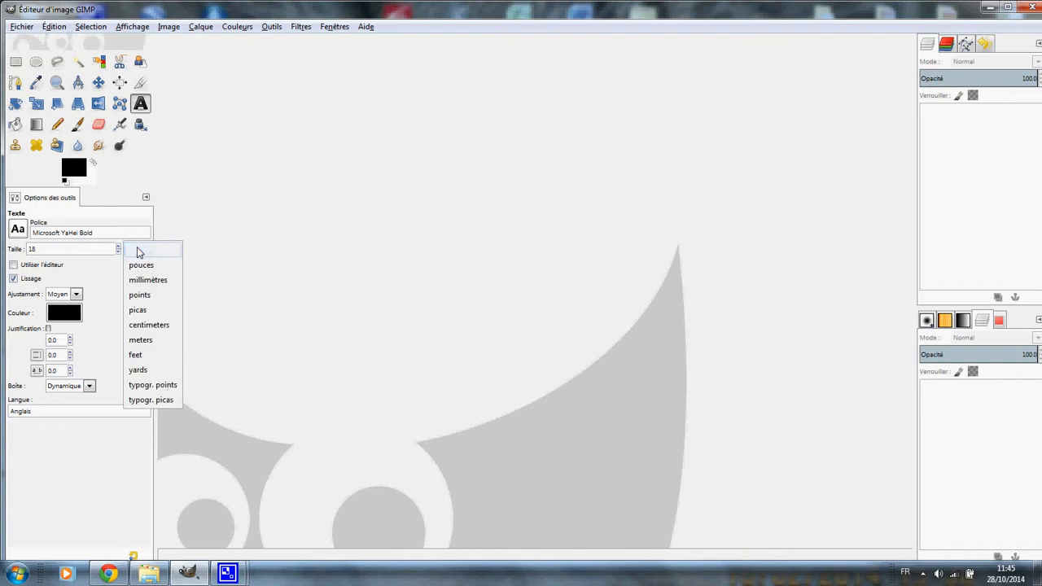
left_click(146, 280)
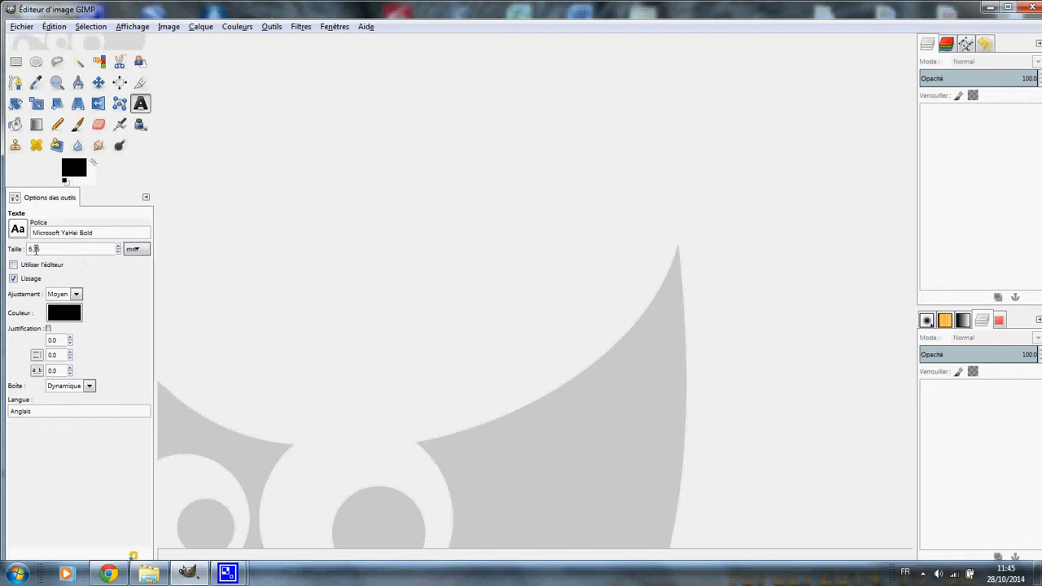
left_click(118, 247)
left_click(118, 253)
left_click(119, 247)
left_click(119, 248)
left_click(119, 247)
Set the text colour to the blue 3385cb.
left_click(65, 313)
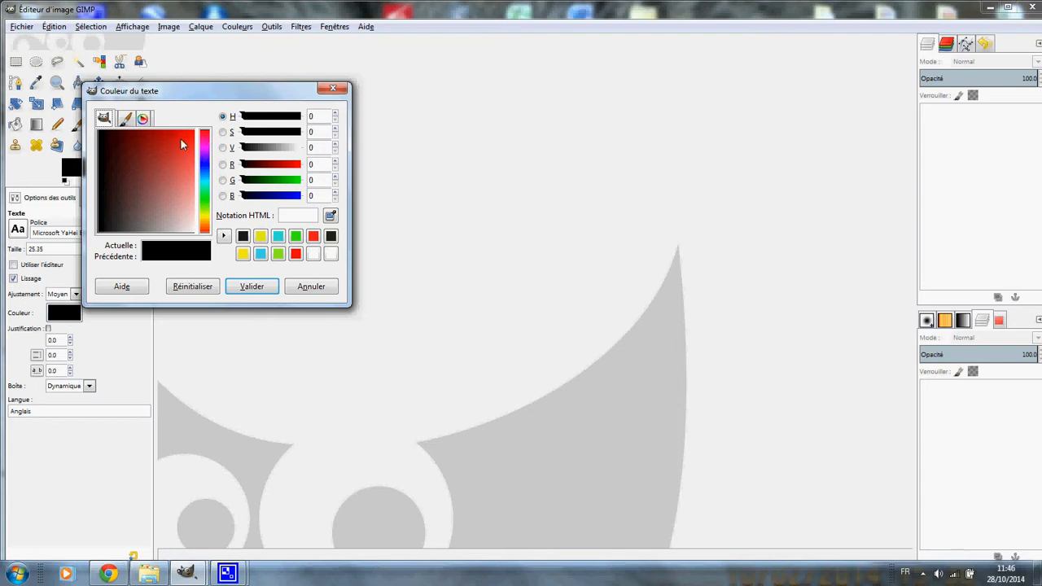
left_click(206, 173)
left_click(177, 147)
mouse_move(177, 148)
left_mouse_down()
mouse_move(166, 181)
mouse_move(168, 153)
mouse_move(150, 183)
mouse_move(170, 217)
mouse_move(180, 157)
mouse_move(173, 151)
mouse_move(149, 176)
mouse_move(165, 158)
mouse_move(168, 172)
mouse_move(175, 155)
left_mouse_up()
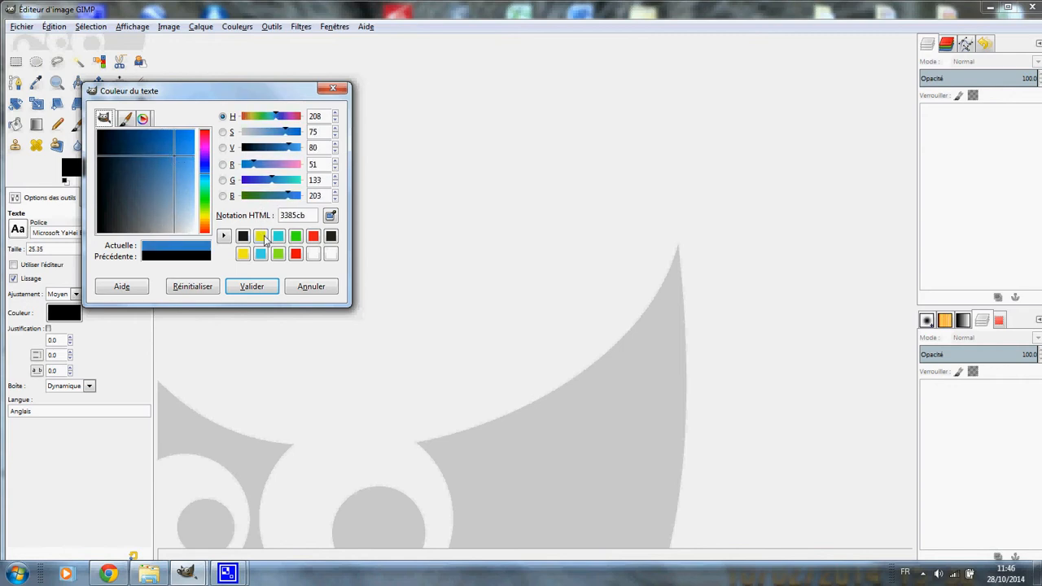
left_click(251, 286)
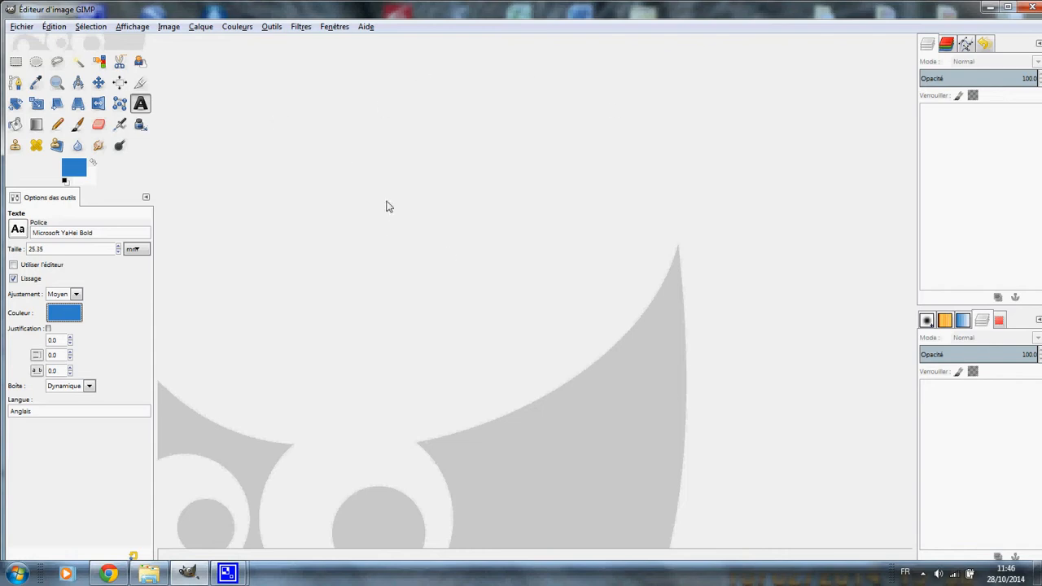
Create a new image from the A4 (300ppi) template.
left_click(19, 28)
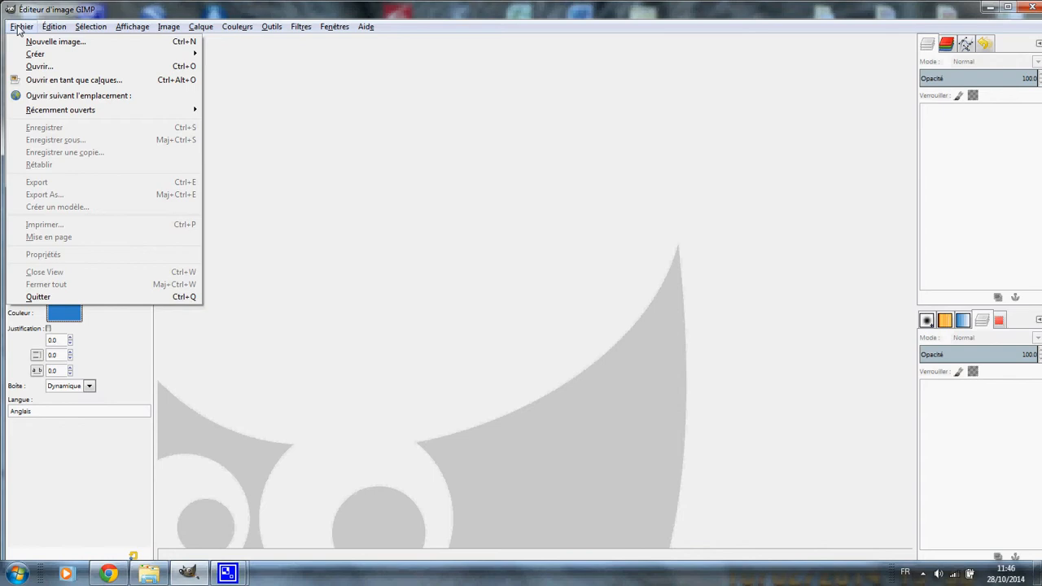
left_click(70, 43)
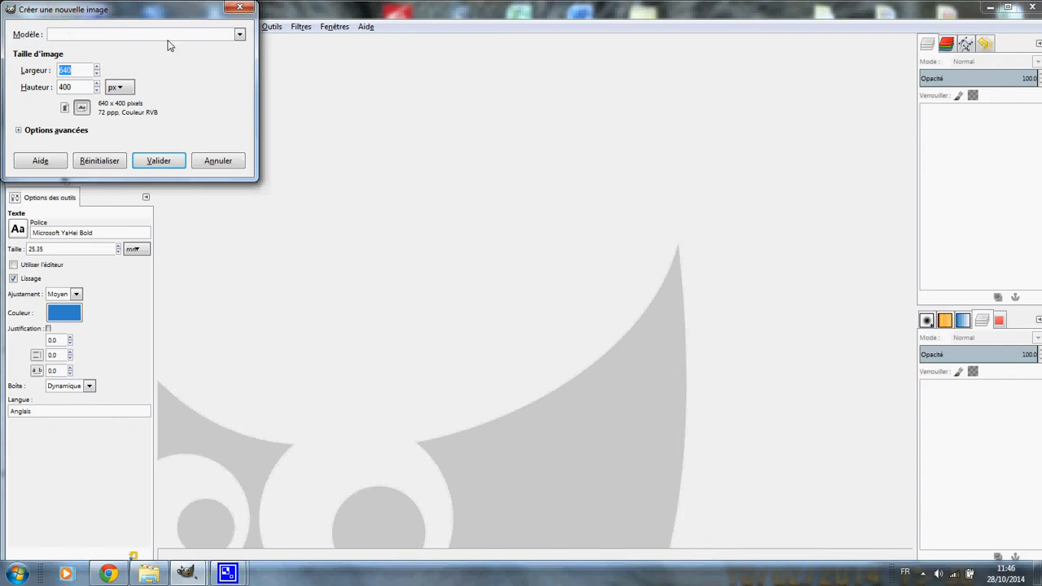
left_click(239, 35)
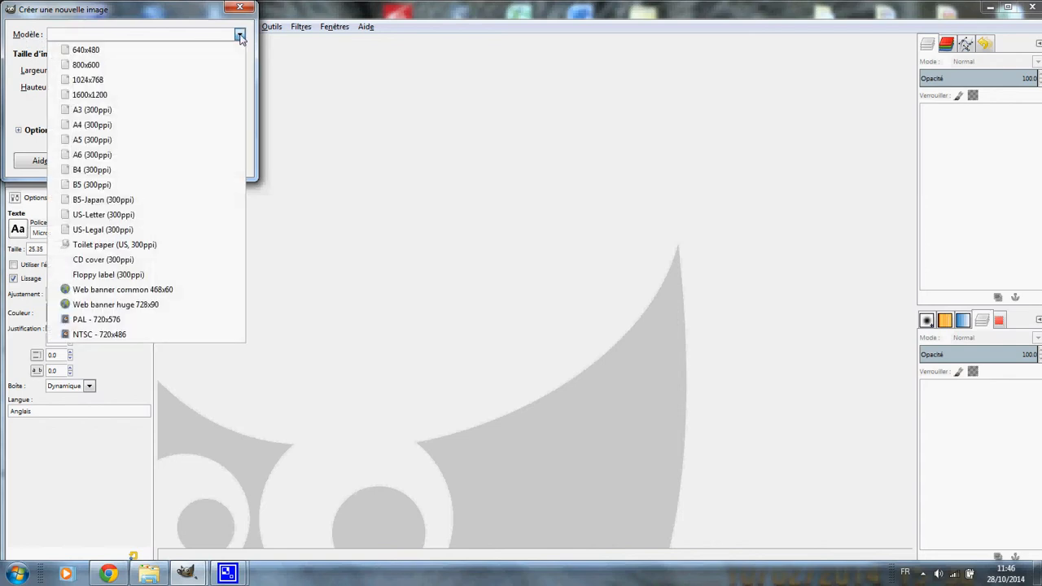
left_click(92, 124)
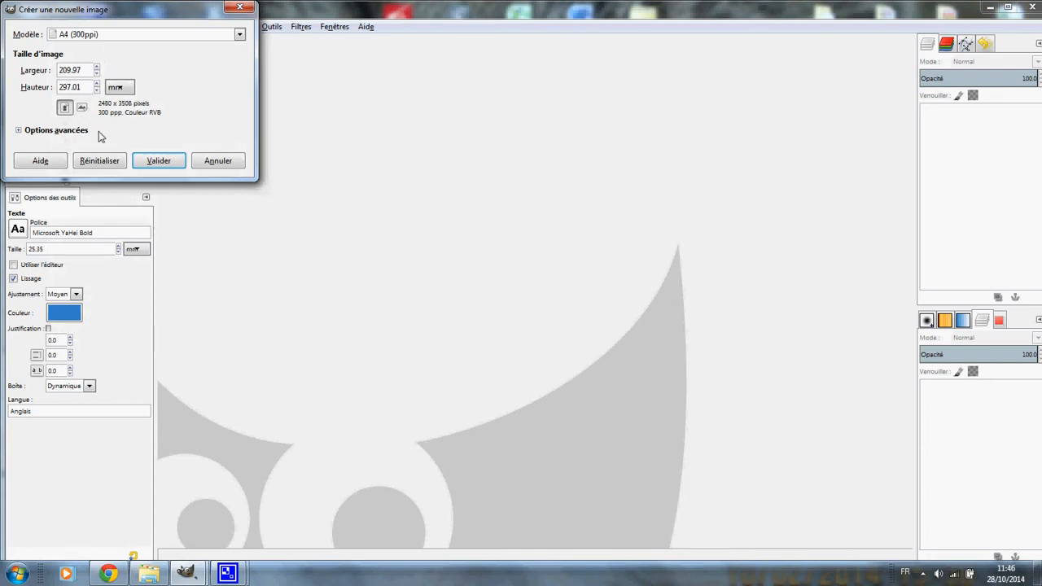
left_click(159, 161)
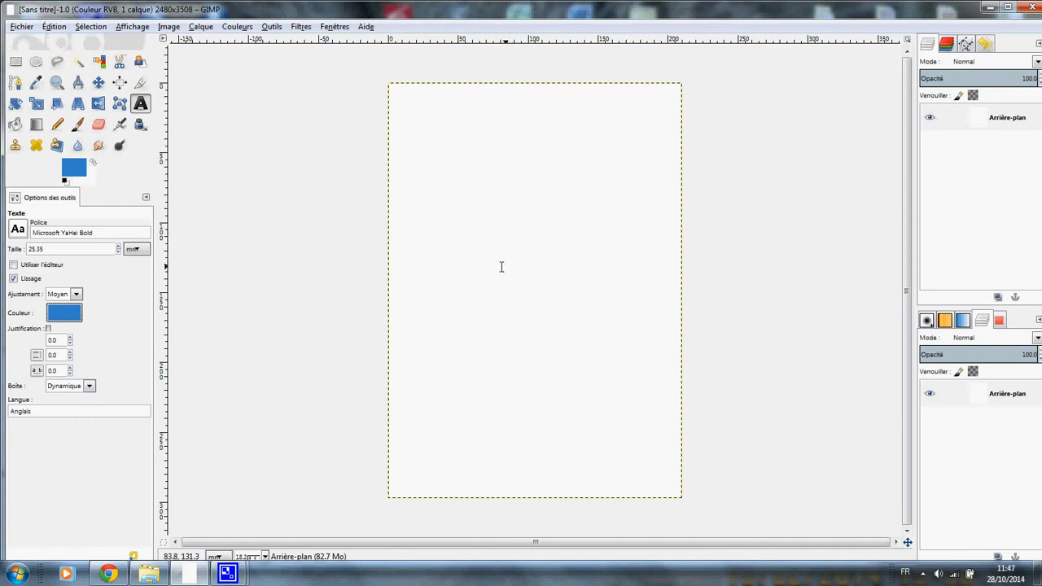
Add the text "Je suis beau" in the upper part of the page.
left_click(444, 188)
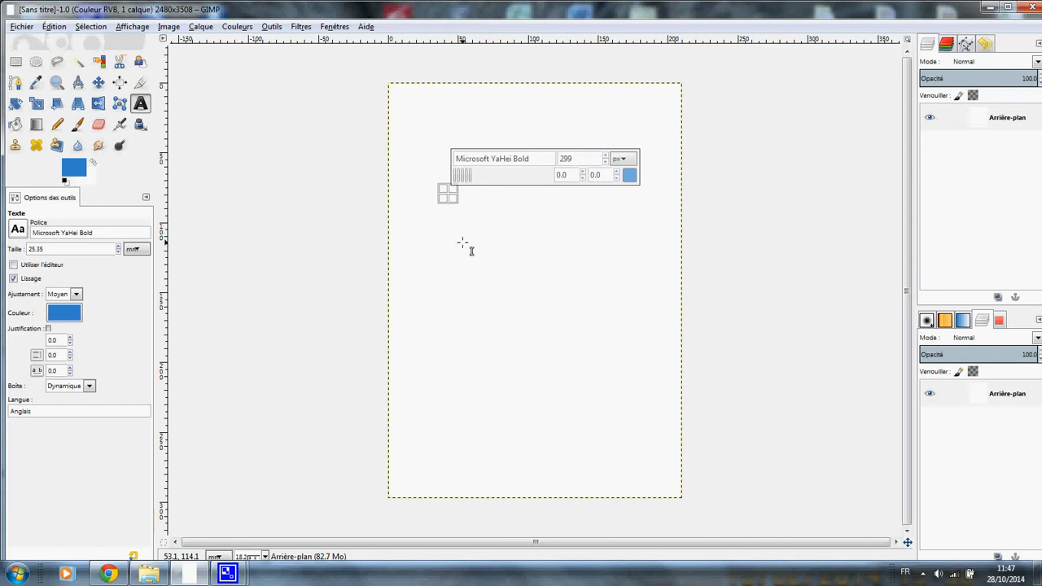
type("Je")
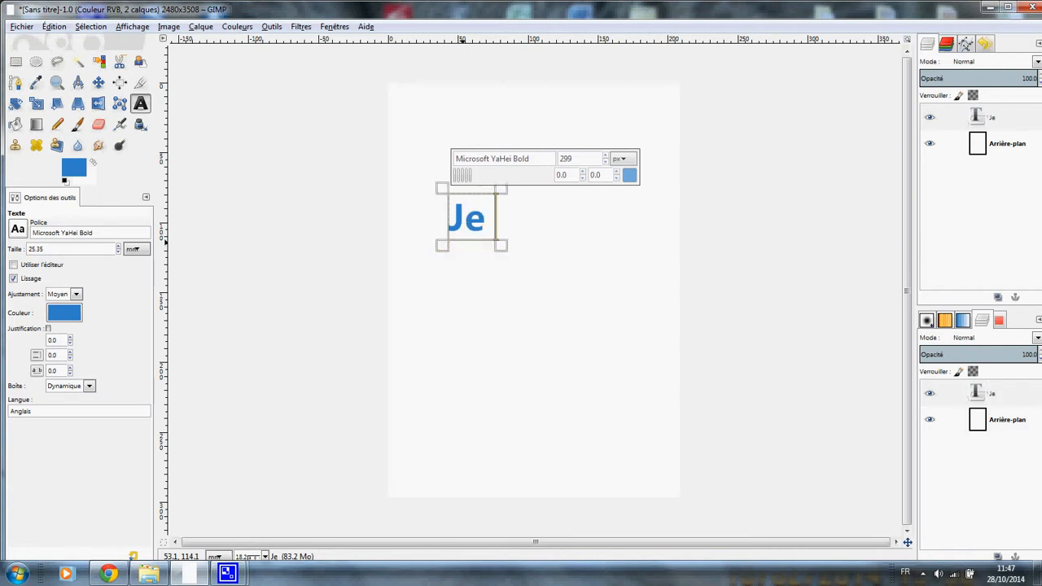
type(" suis")
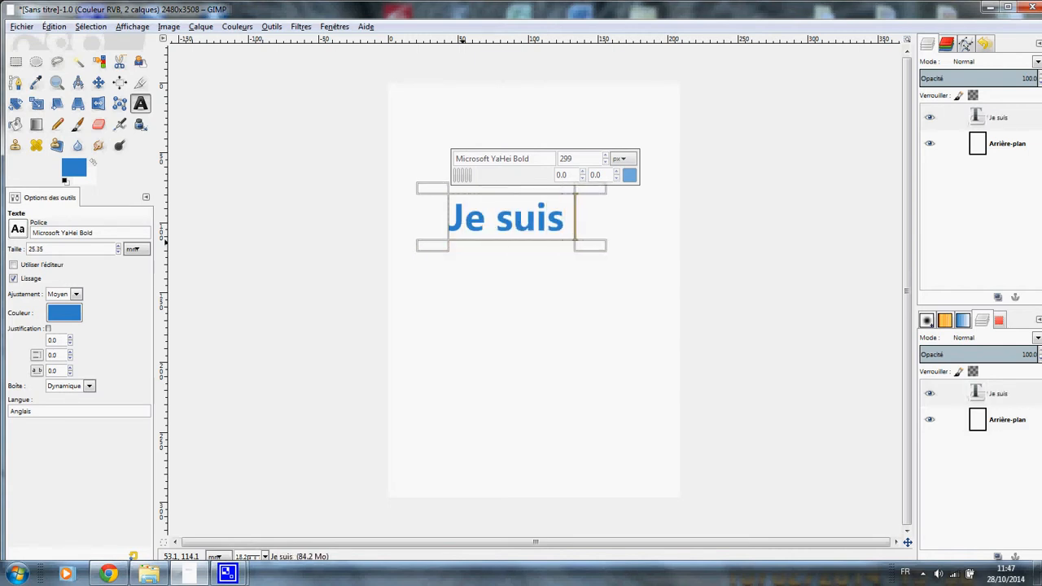
type(" bea")
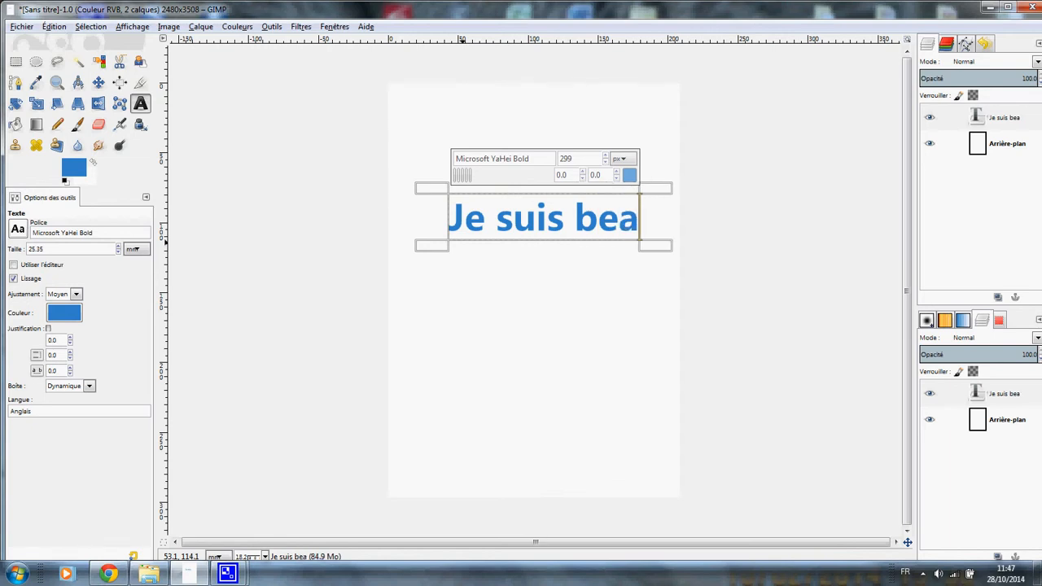
type("u")
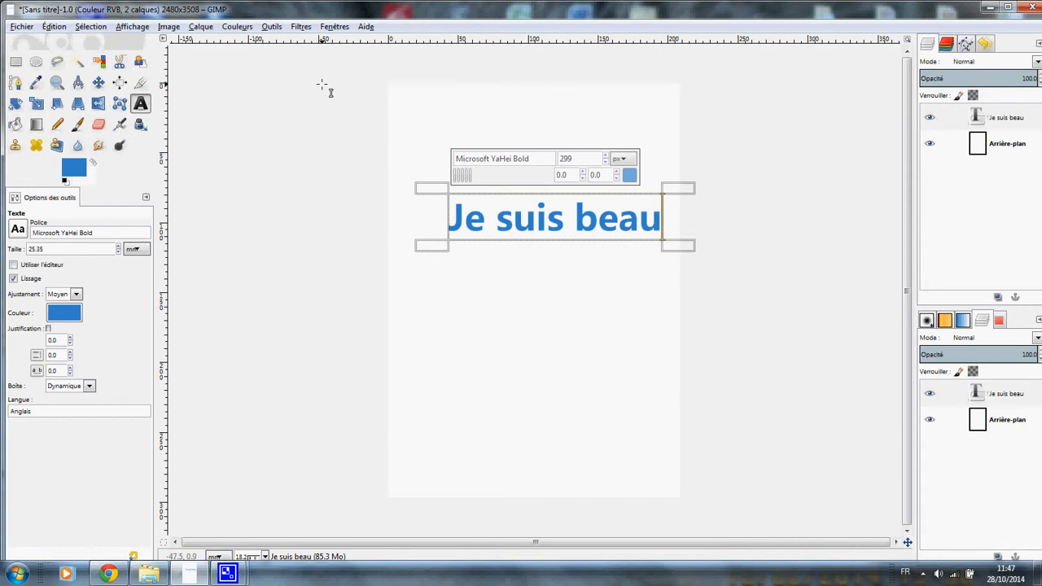
Open the Courber distortion filter for the text layer, move its dialog clear of the text, and enable the automatic preview.
left_click(300, 27)
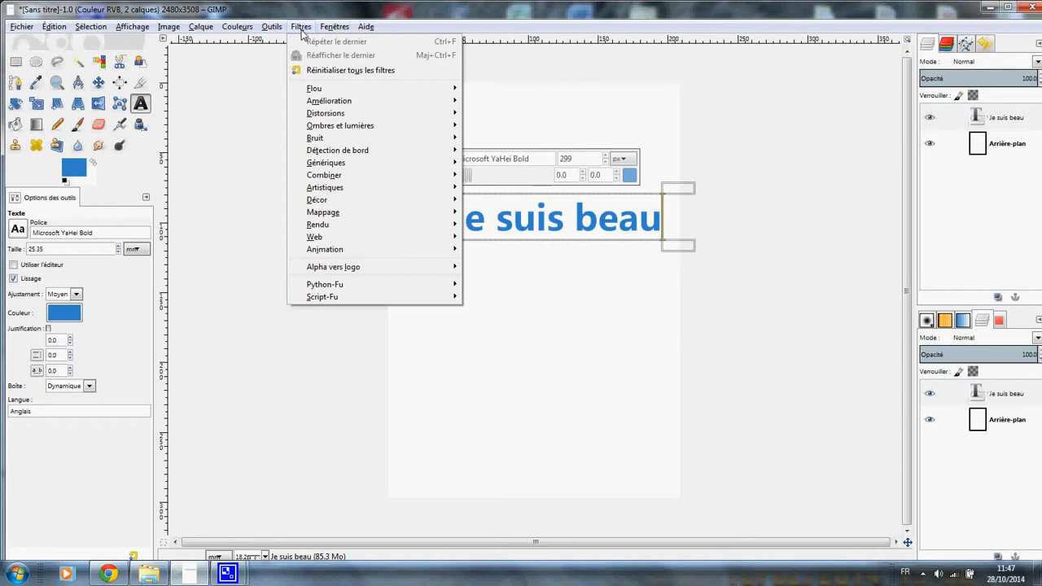
mouse_move(334, 118)
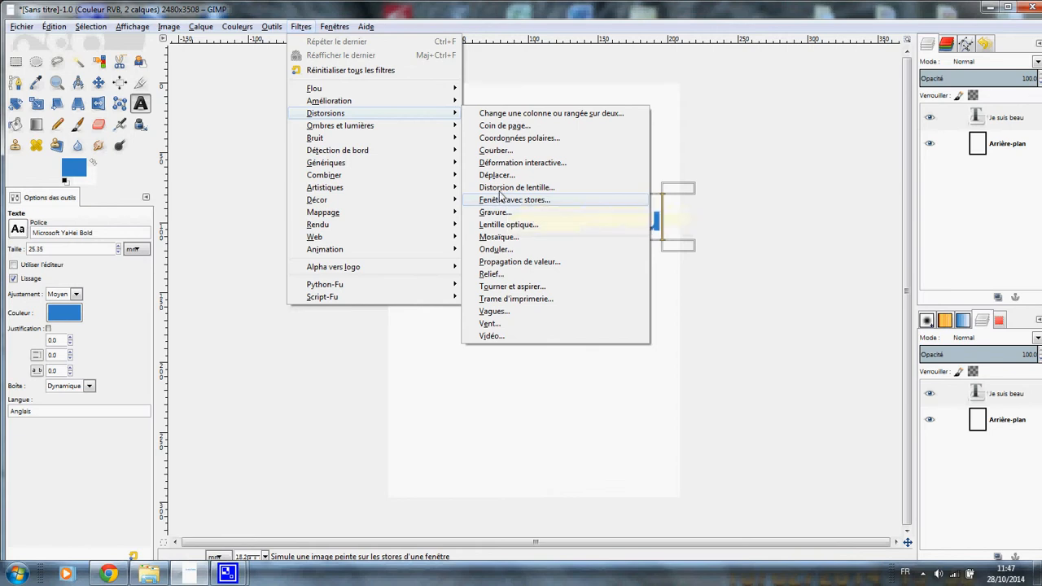
left_click(536, 150)
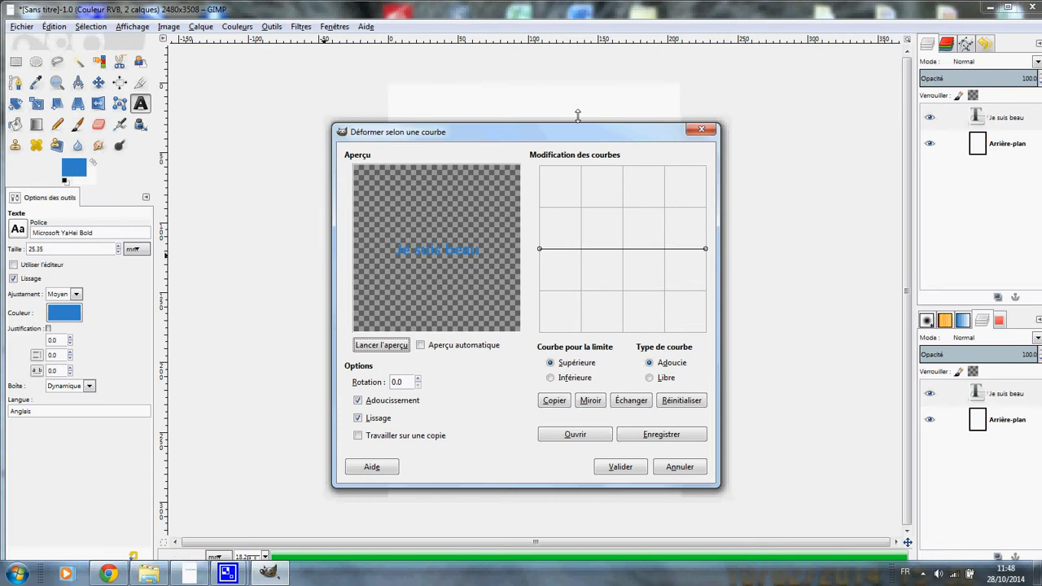
left_click_drag(564, 137, 235, 70)
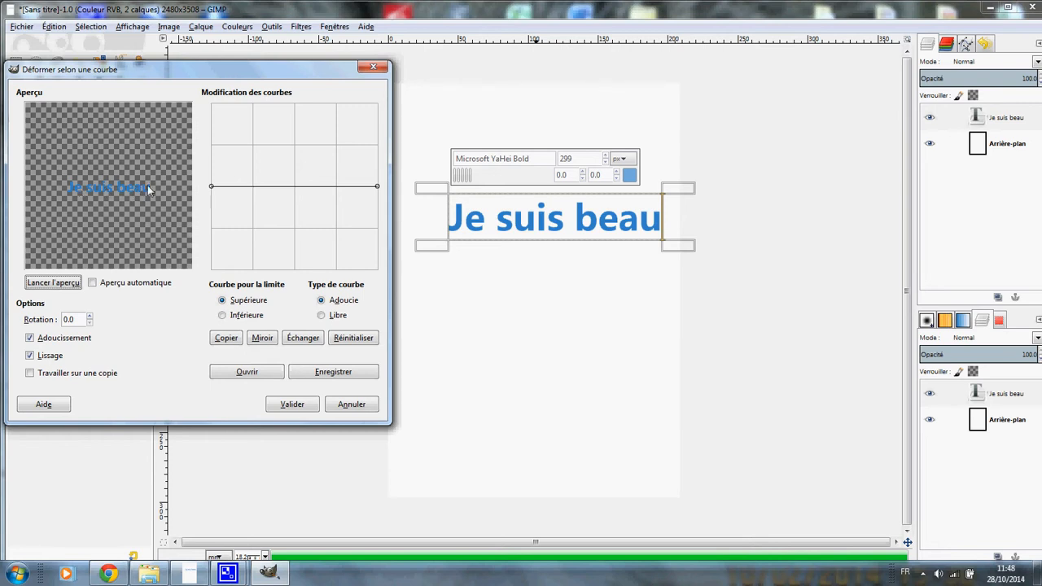
left_click(94, 284)
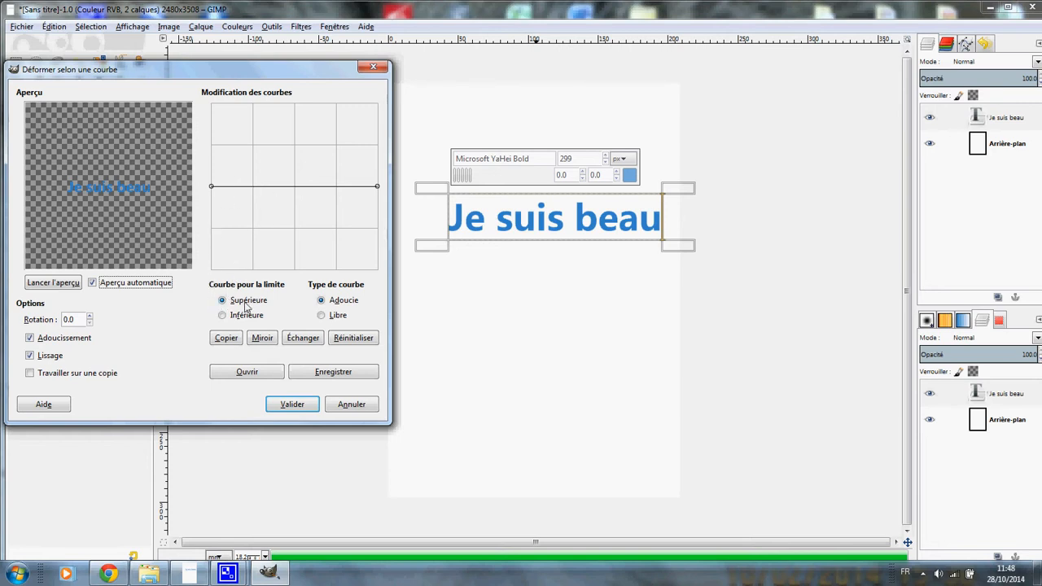
left_click(222, 316)
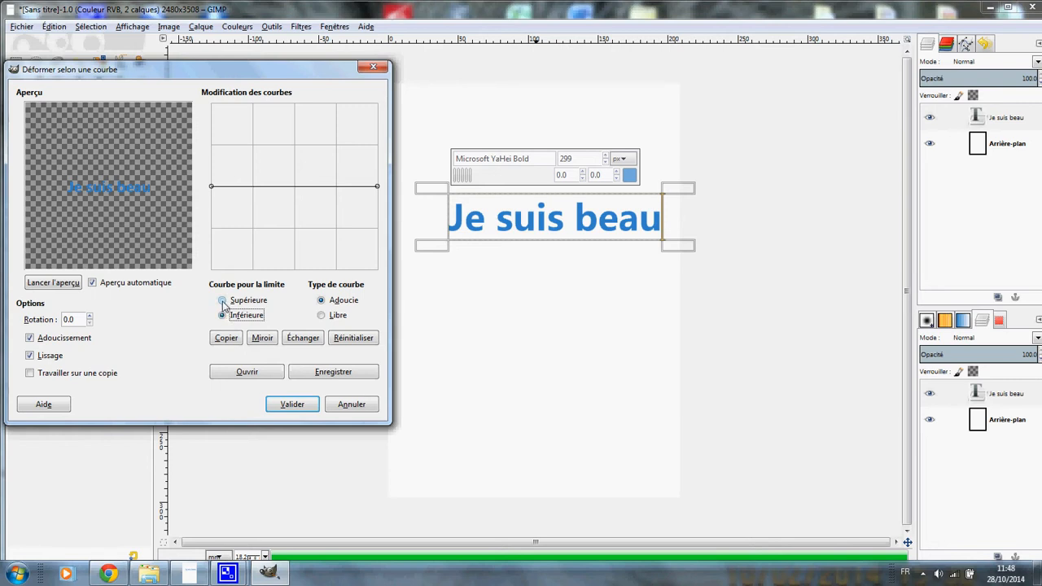
left_click(223, 301)
left_click_drag(291, 189, 287, 149)
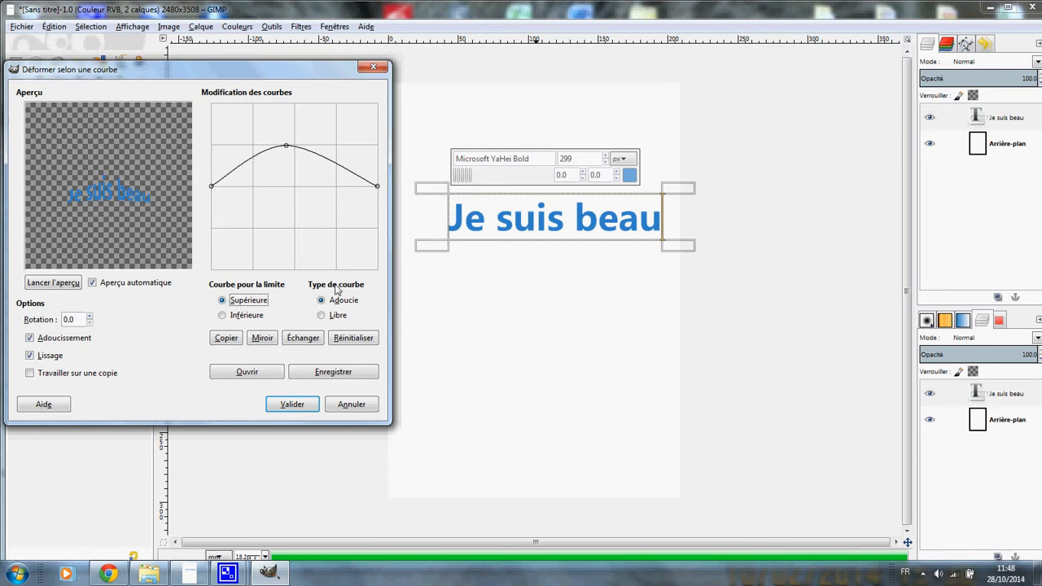
left_click(355, 338)
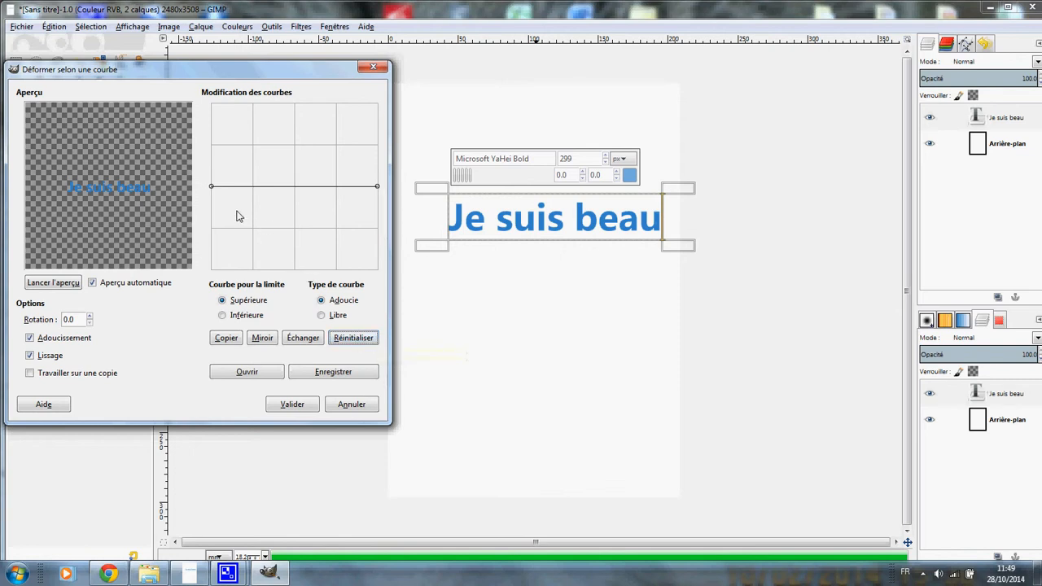
Bend the upper boundary curve into an arch, with one raised point just left of centre and another near its right end.
left_click(222, 302)
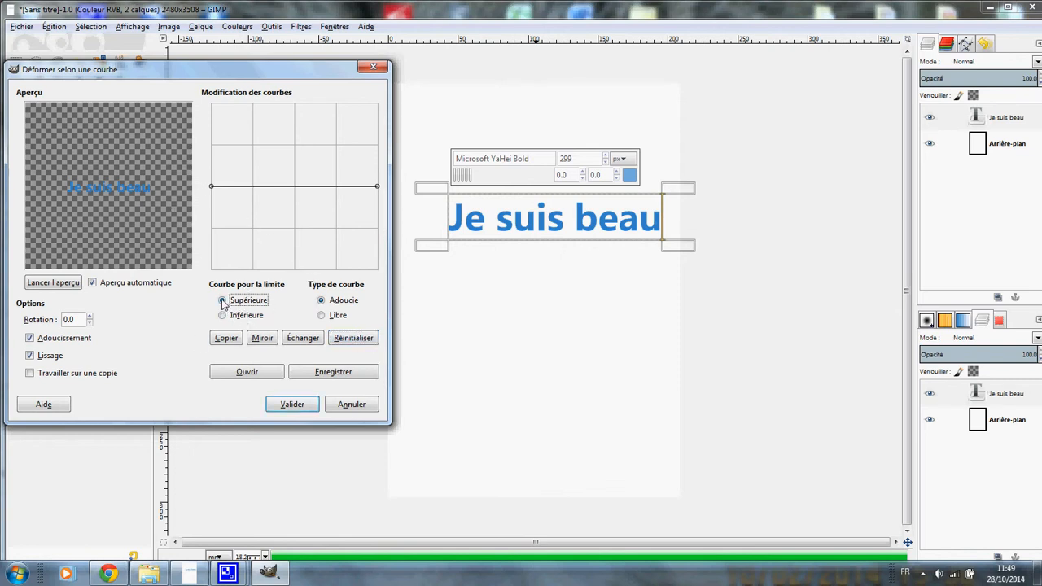
left_click(285, 187)
left_click_drag(286, 188, 276, 128)
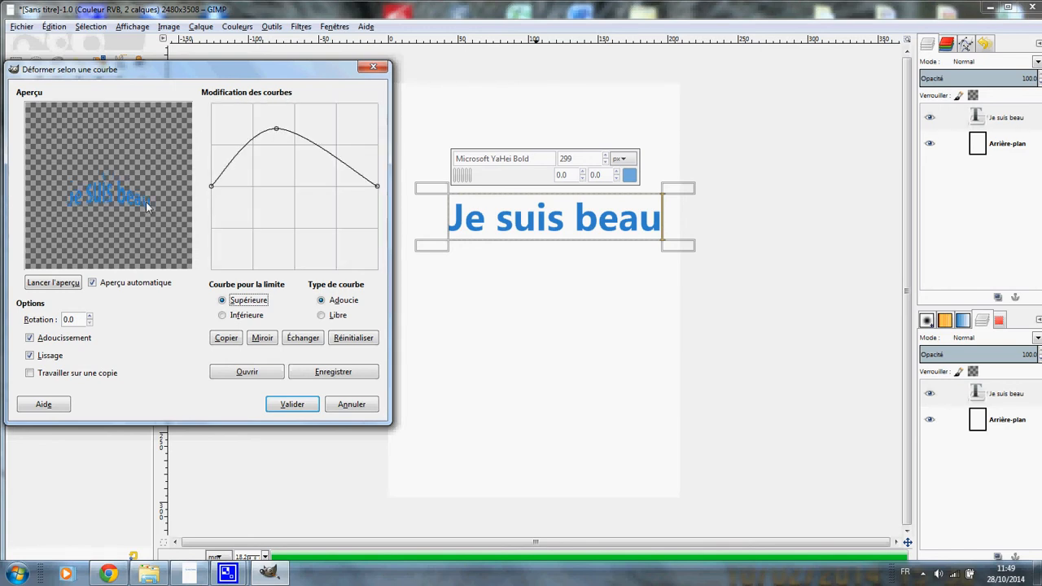
left_click(340, 161)
left_click_drag(341, 163, 367, 154)
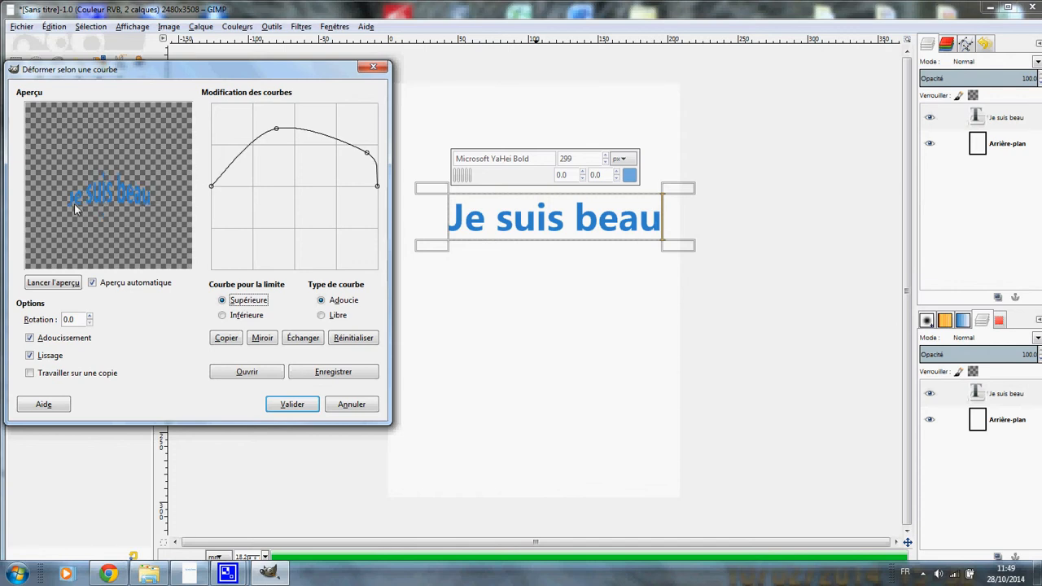
Shape the lower boundary curve into a wave, raising a point in its left third and pulling a point near its right end far down.
left_click(223, 316)
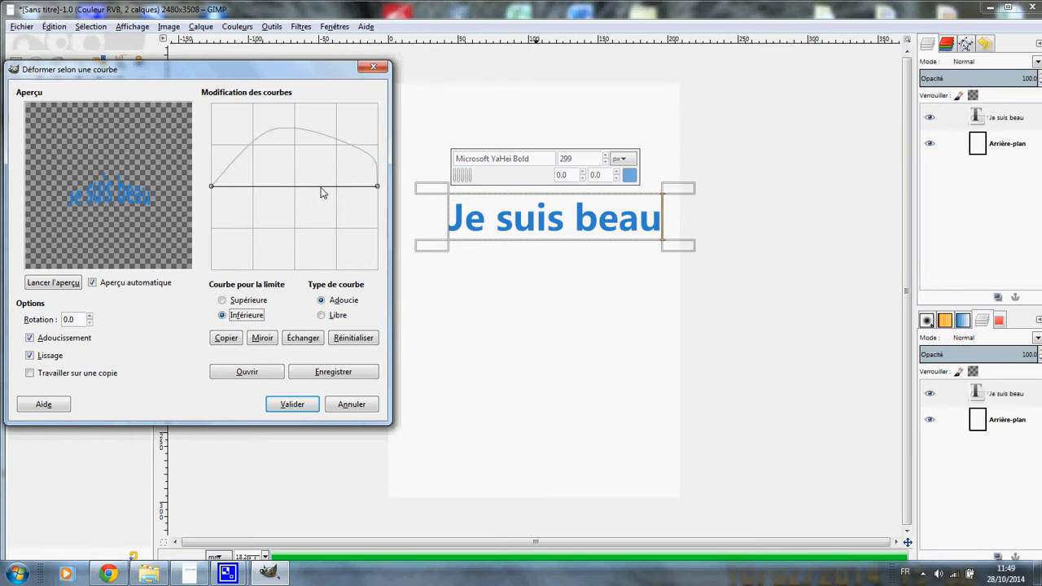
left_click_drag(331, 188, 356, 232)
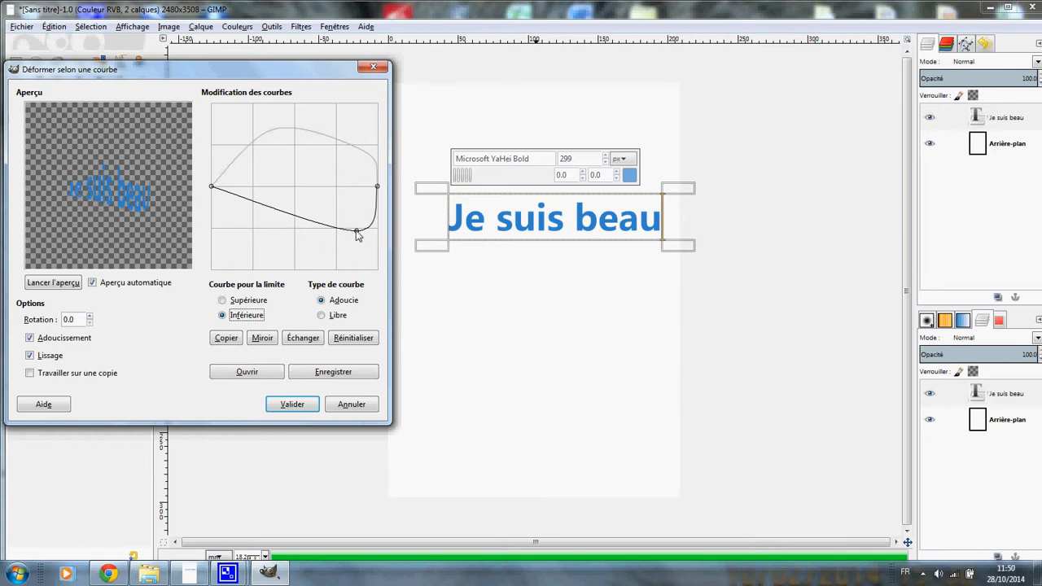
left_click_drag(356, 233, 359, 261)
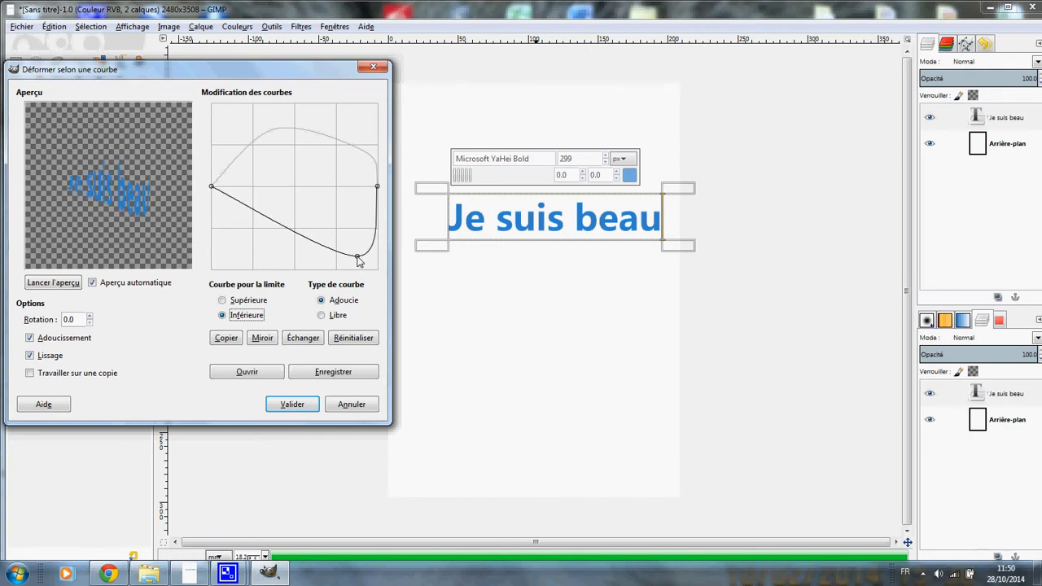
left_click(249, 206)
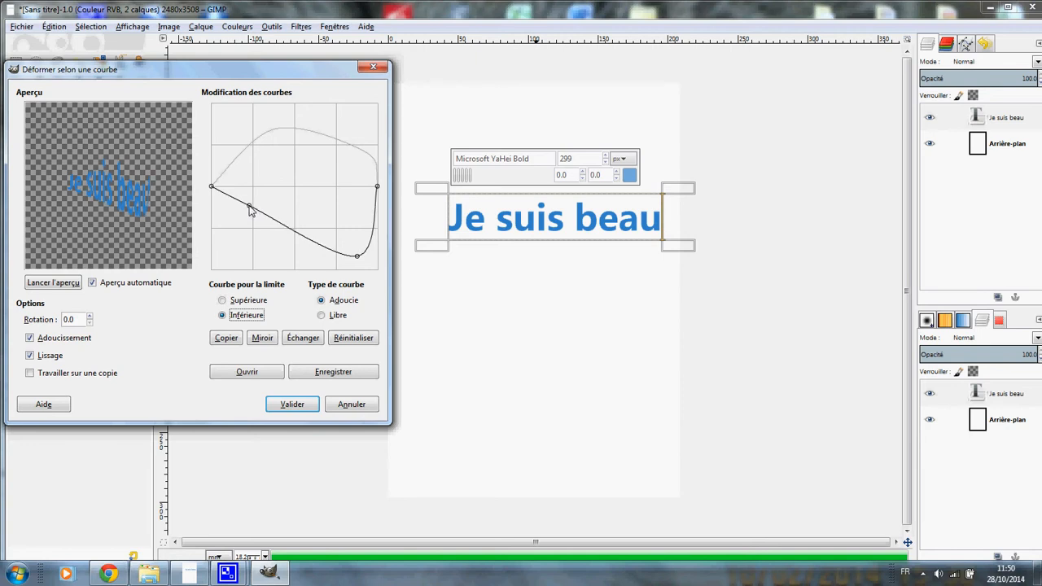
left_click_drag(250, 207, 264, 172)
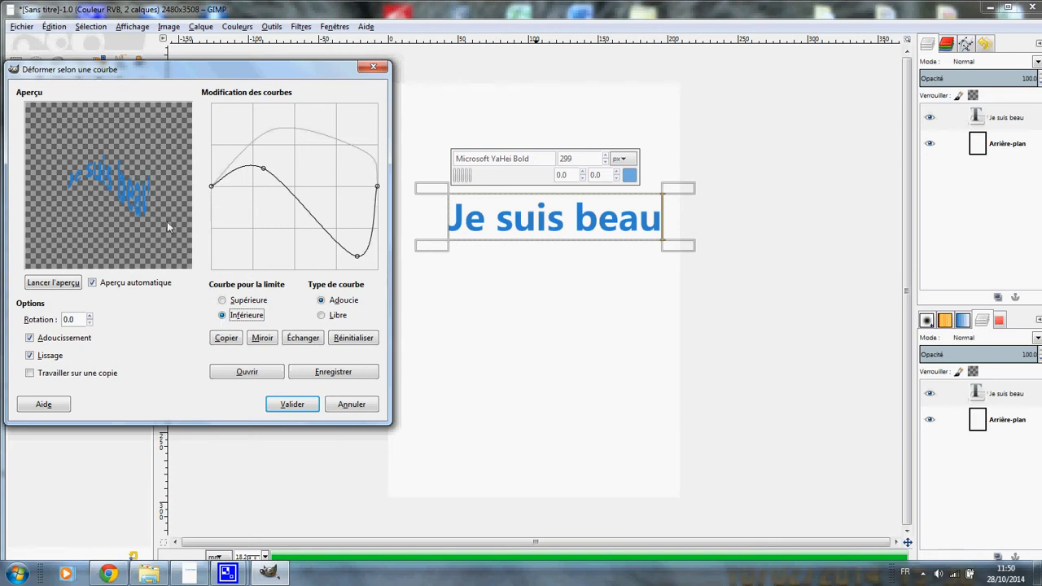
Apply the curve distortion to the text layer with the current boundary curves.
left_click(292, 404)
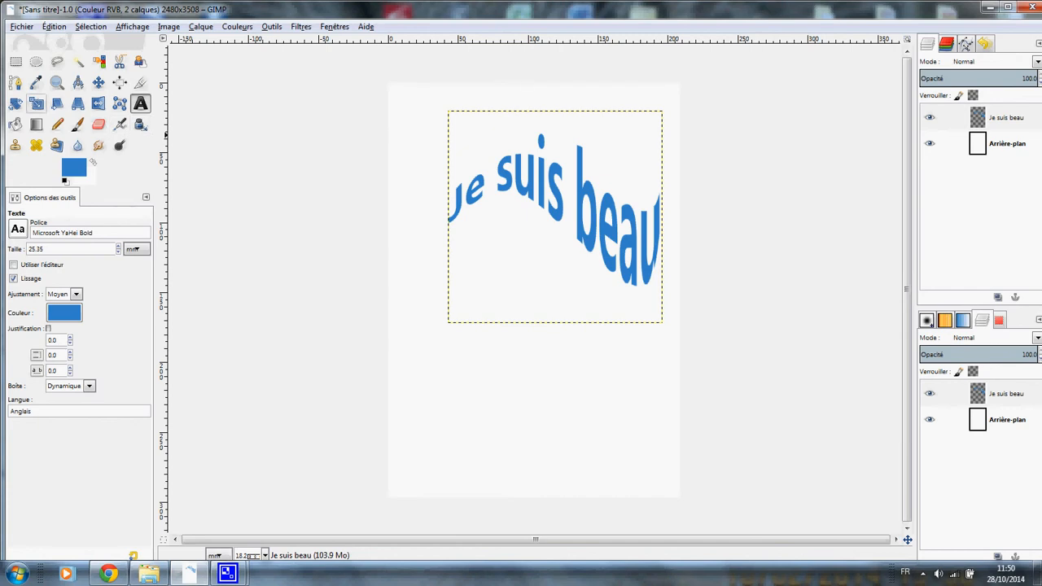
Scale the distorted text layer to about 190 mm wide and 206 mm high, extending it downward and towards the page's left edge.
left_click(37, 104)
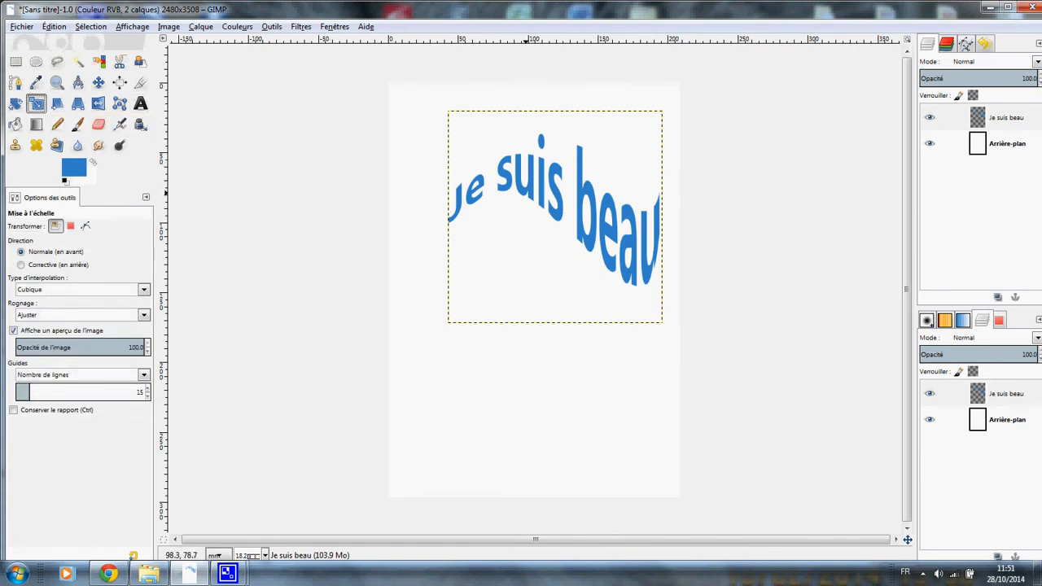
left_click(525, 190)
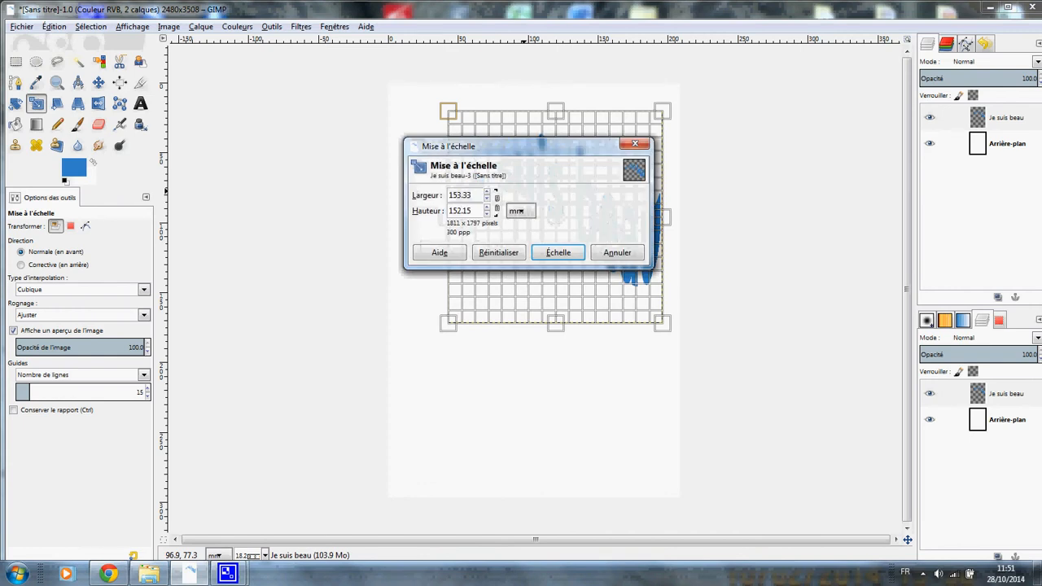
left_click_drag(488, 146, 128, 136)
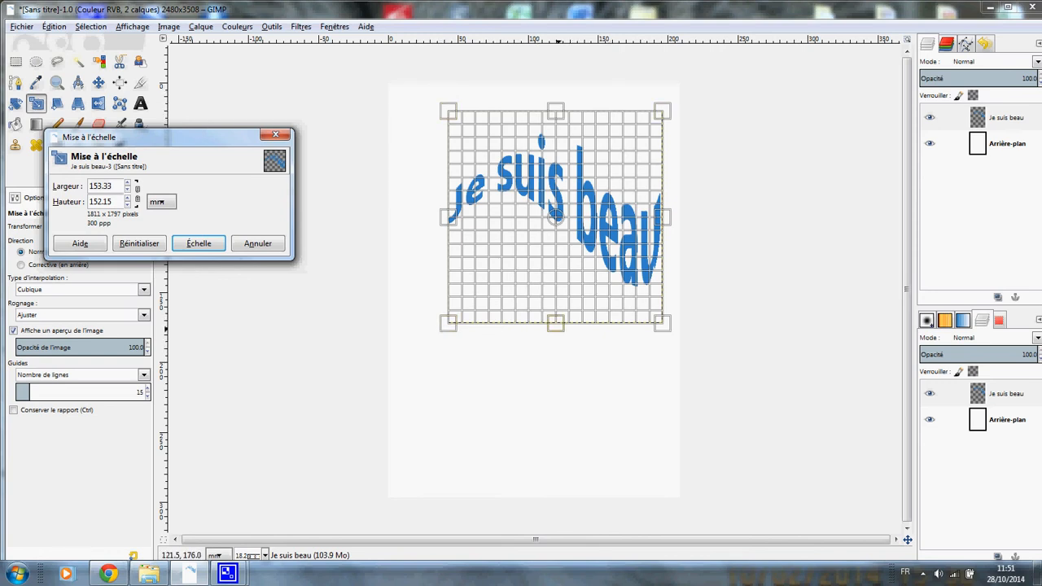
left_click_drag(555, 323, 555, 392)
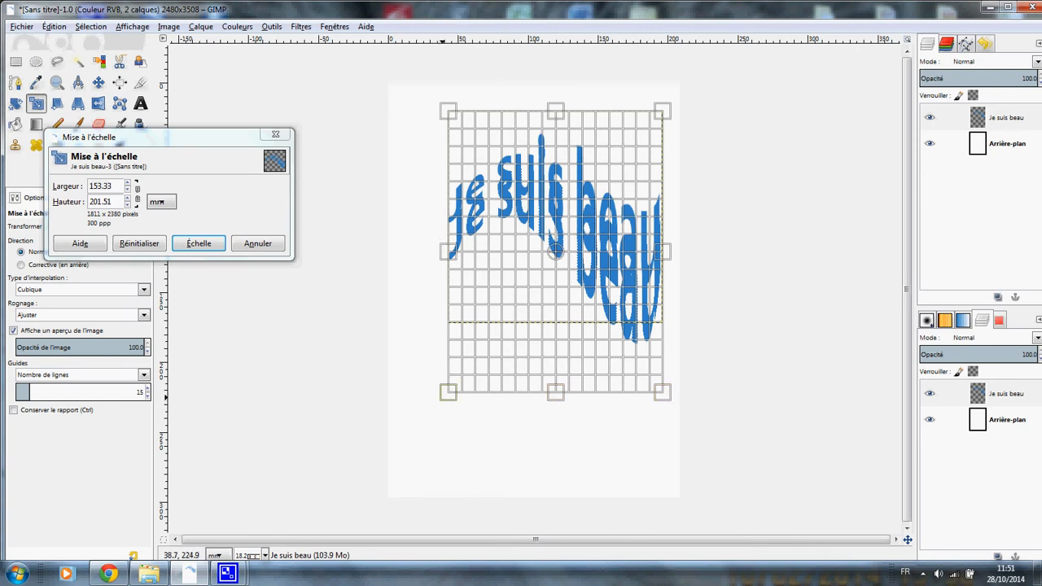
left_click_drag(447, 392, 397, 398)
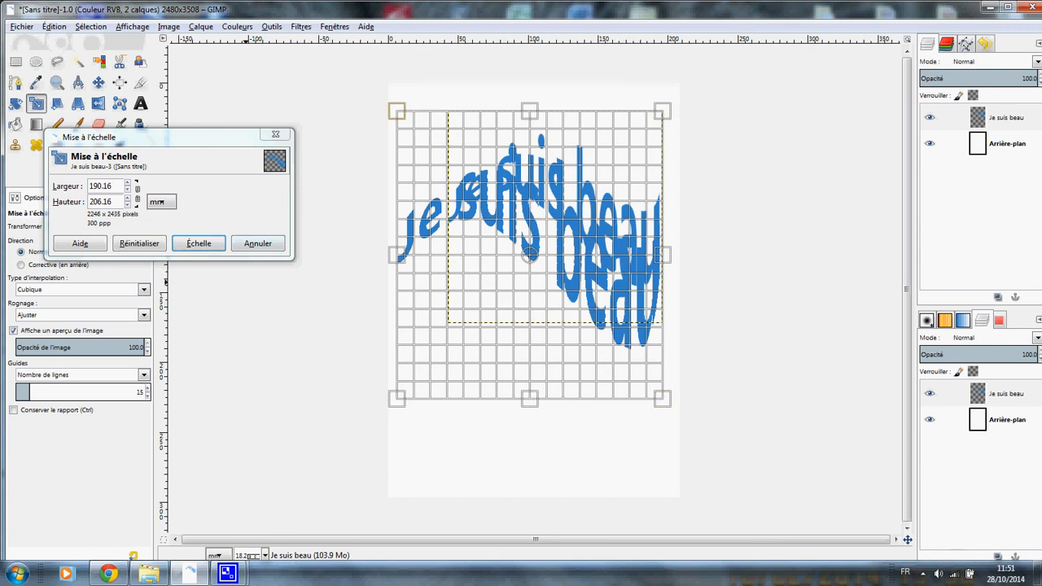
key("Return")
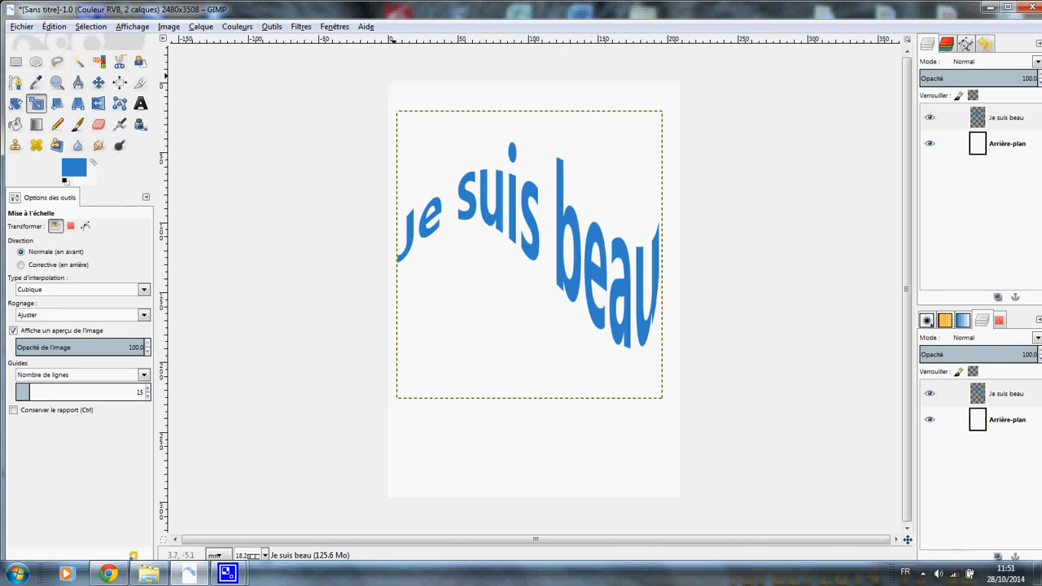
left_click(989, 8)
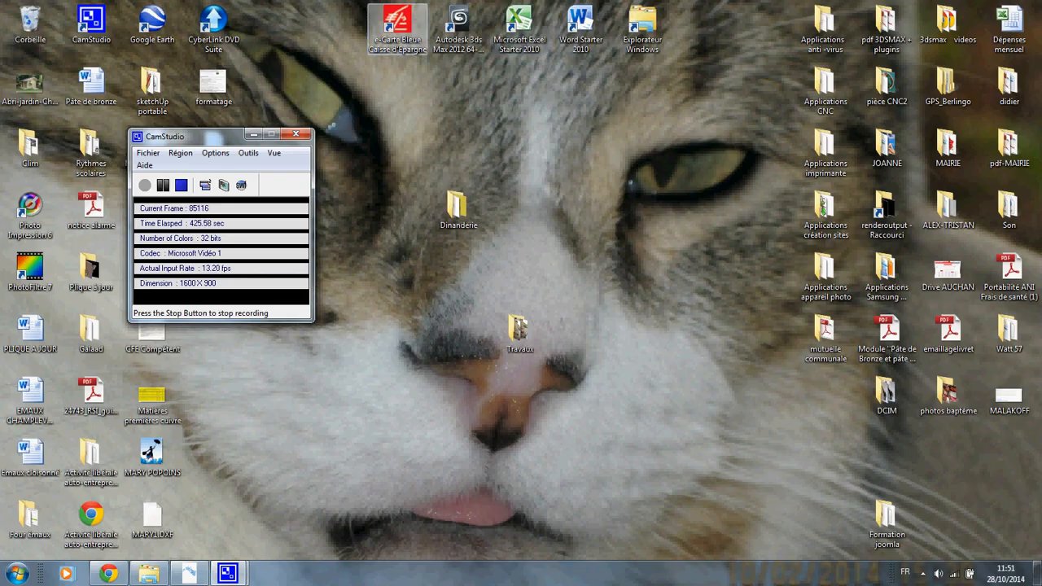